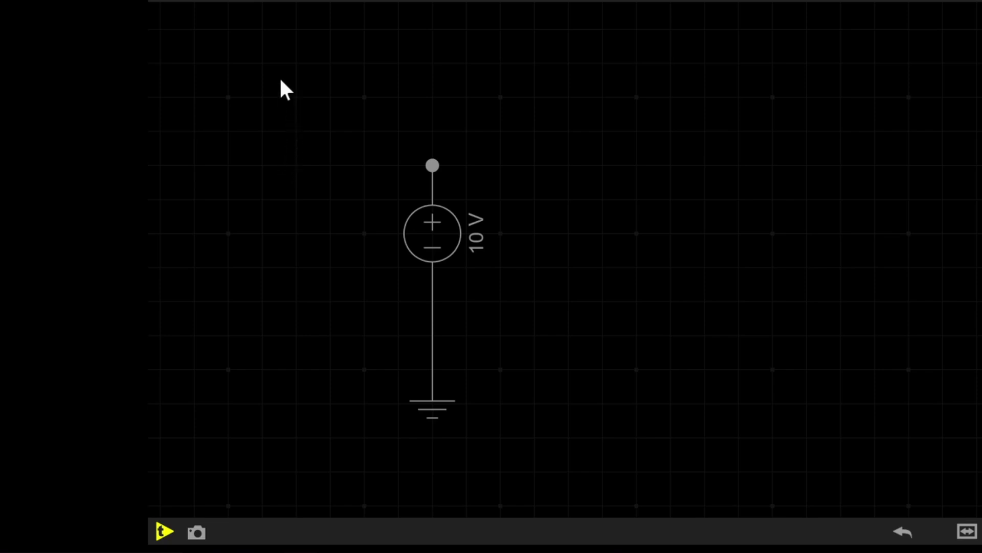
Place two 1 kΩ resistors right of the source, one above the other
{"action": "left_click", "coordinate": [261, 4]}
{"action": "left_click_drag", "start_coordinate": [253, 70], "coordinate": [600, 111]}
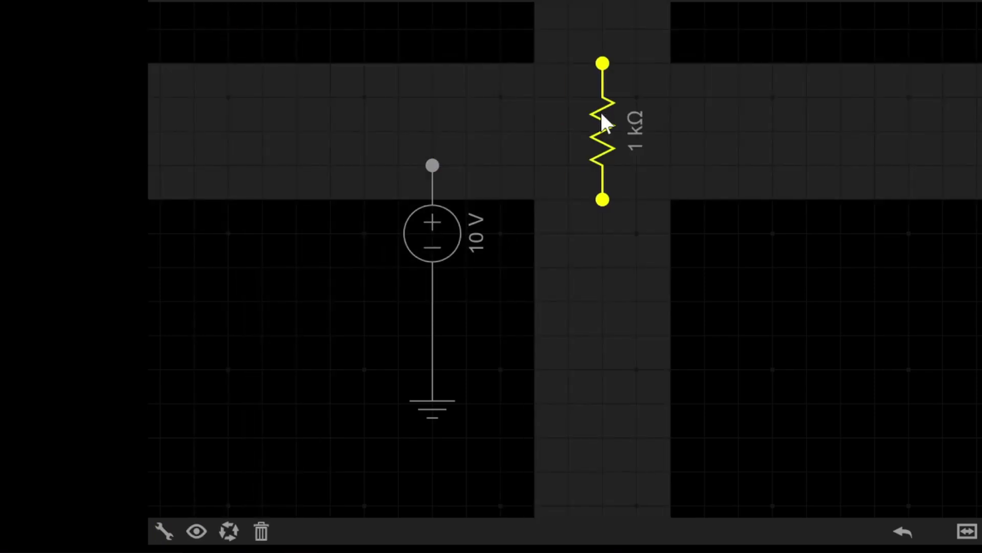
{"action": "left_click", "coordinate": [273, 6]}
{"action": "mouse_move", "coordinate": [258, 72]}
{"action": "left_mouse_down"}
{"action": "mouse_move", "coordinate": [322, 172]}
{"action": "mouse_move", "coordinate": [612, 329]}
{"action": "left_mouse_up"}
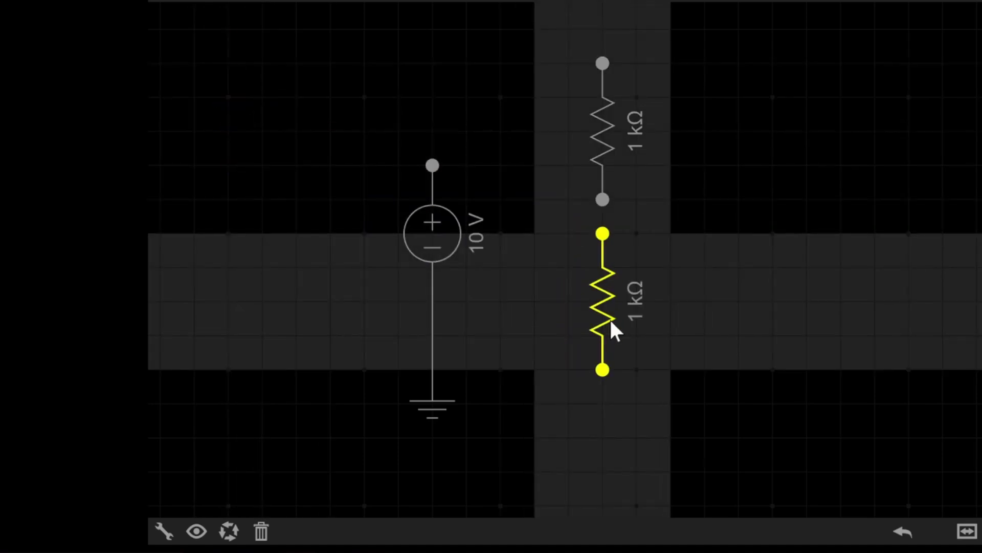
Wire the source top to the upper resistor, join both resistors, and connect the lower one to ground
{"action": "left_click", "coordinate": [432, 165]}
{"action": "left_click", "coordinate": [602, 64]}
{"action": "left_click", "coordinate": [602, 199]}
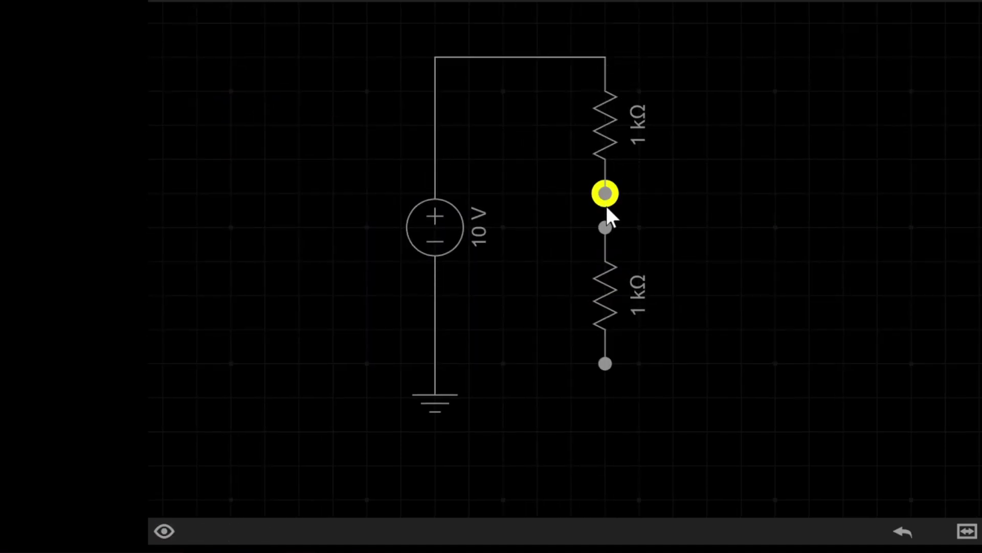
{"action": "left_click", "coordinate": [603, 233]}
{"action": "left_click", "coordinate": [605, 363]}
{"action": "left_click", "coordinate": [435, 363]}
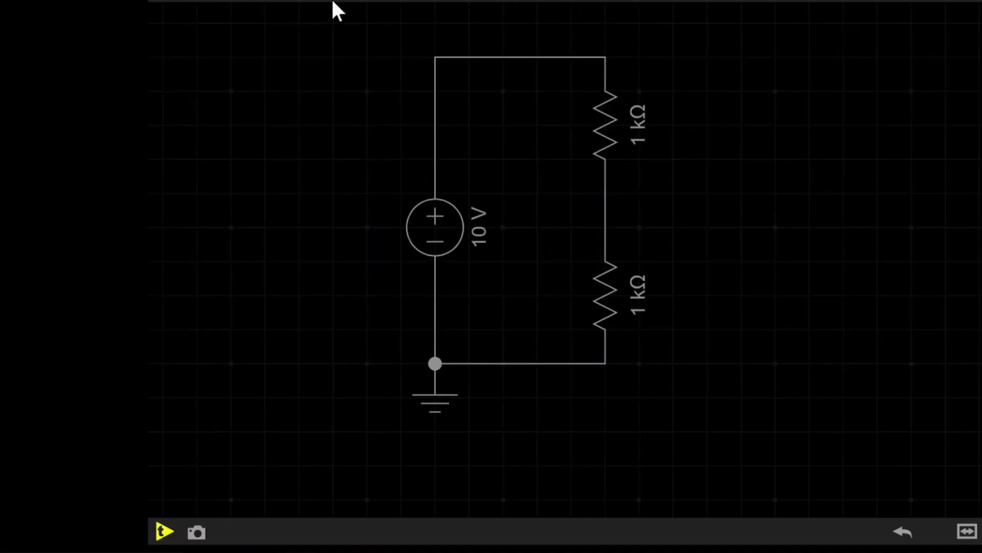
Add a voltmeter right of the resistors, wired between the resistor junction and the bottom node
{"action": "left_click", "coordinate": [334, 7]}
{"action": "left_click_drag", "start_coordinate": [231, 88], "coordinate": [741, 259]}
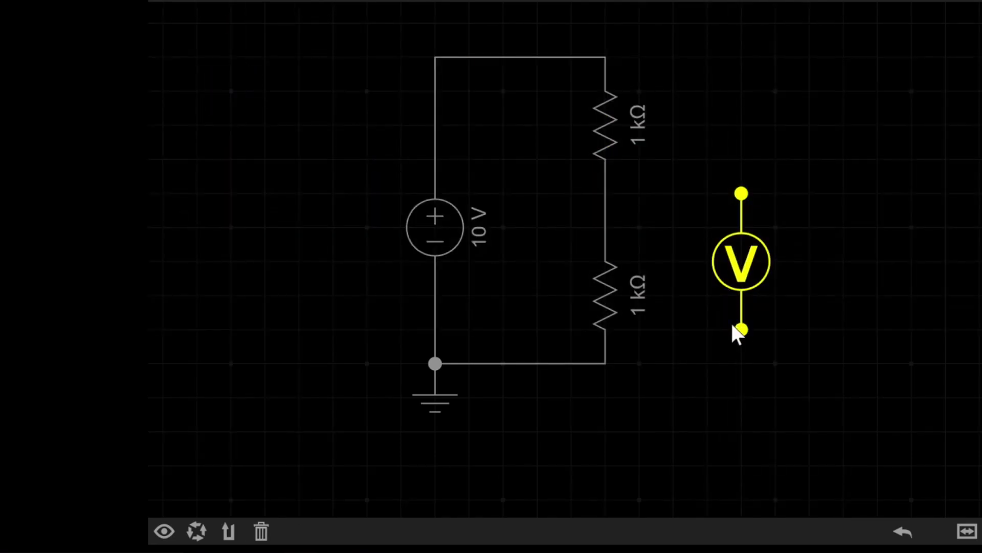
{"action": "left_click", "coordinate": [740, 329]}
{"action": "left_click", "coordinate": [605, 363]}
{"action": "left_click", "coordinate": [727, 194]}
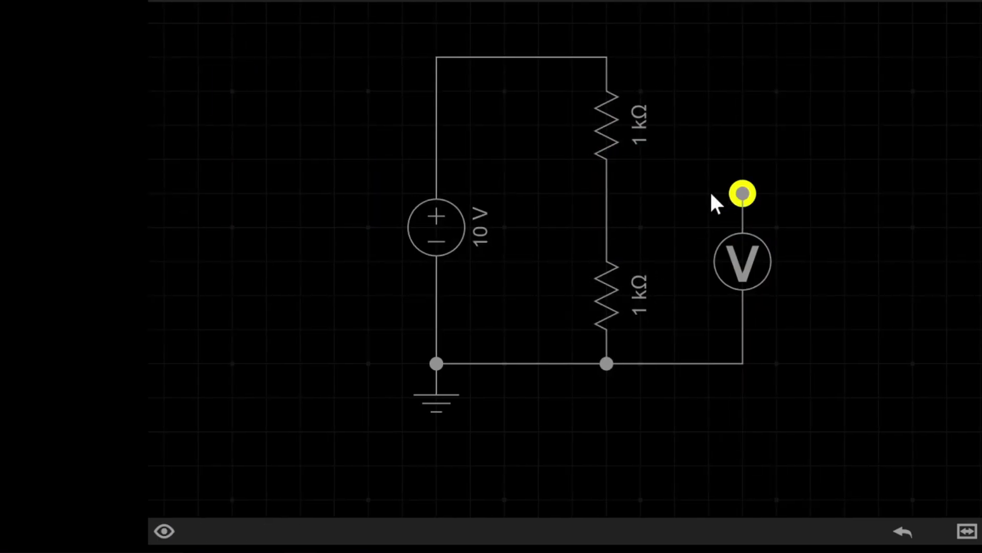
{"action": "left_click", "coordinate": [606, 206]}
{"action": "left_click", "coordinate": [165, 531]}
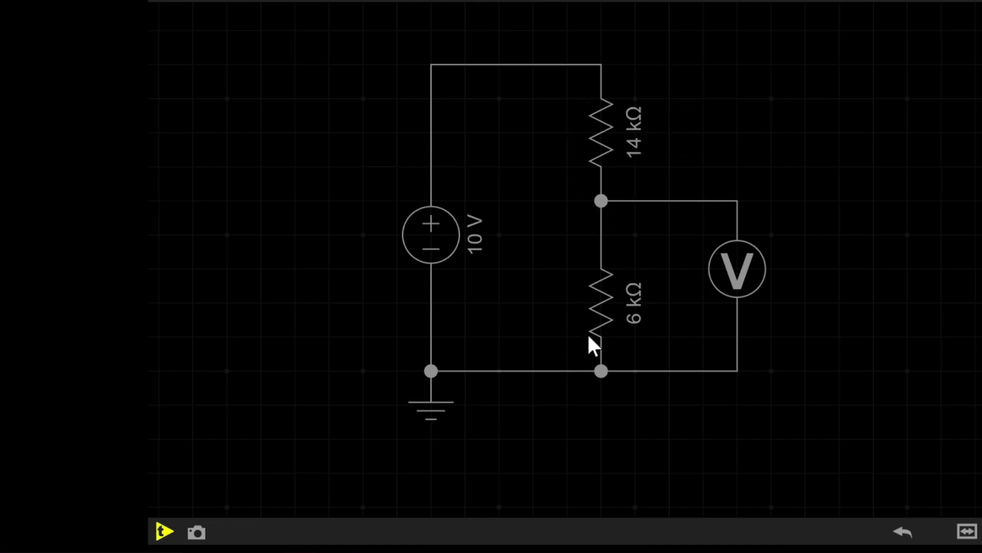
Start the simulation so the voltmeter across the 6 kΩ resistor shows 3 V at 500 µA
{"action": "left_click", "coordinate": [160, 527]}
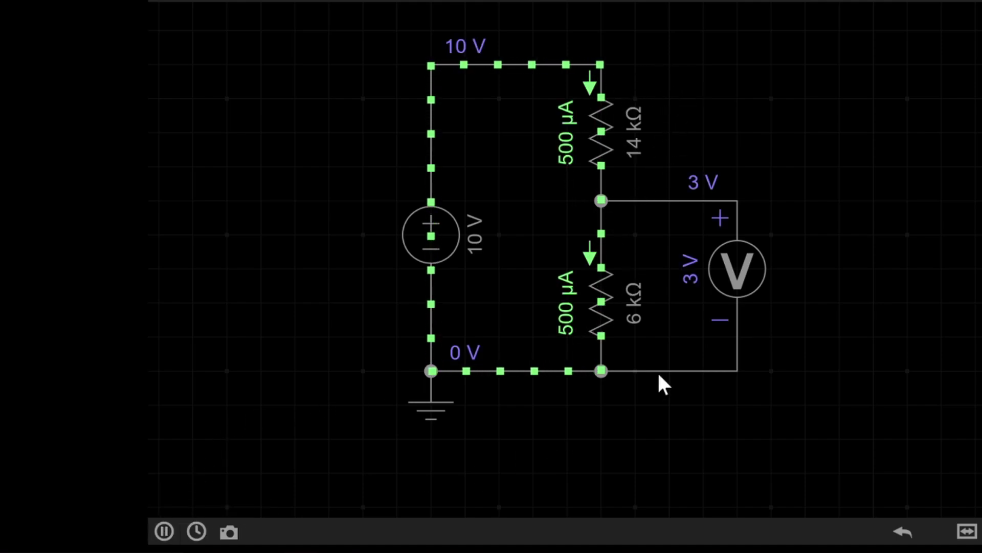